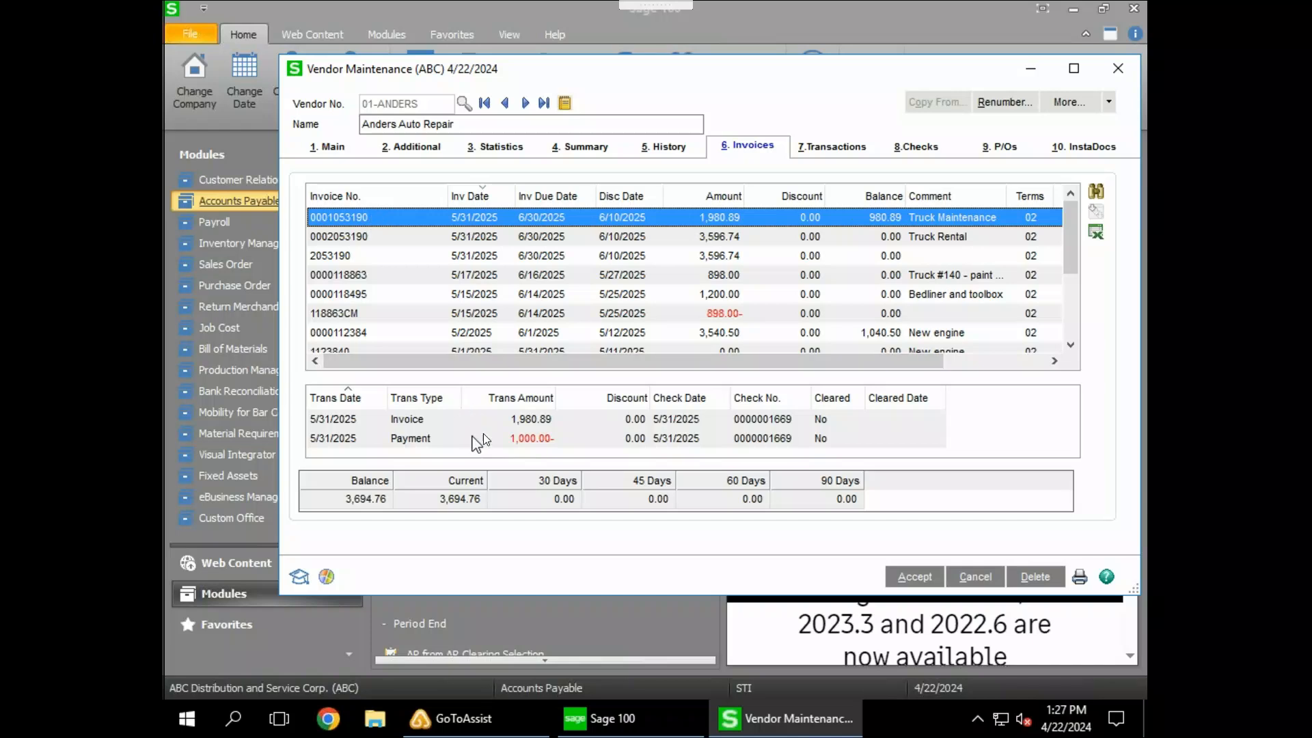
Step: Start a Manual Check and Payment Entry for bank code A with check number 1669
{"action": "left_click", "coordinate": [528, 440]}
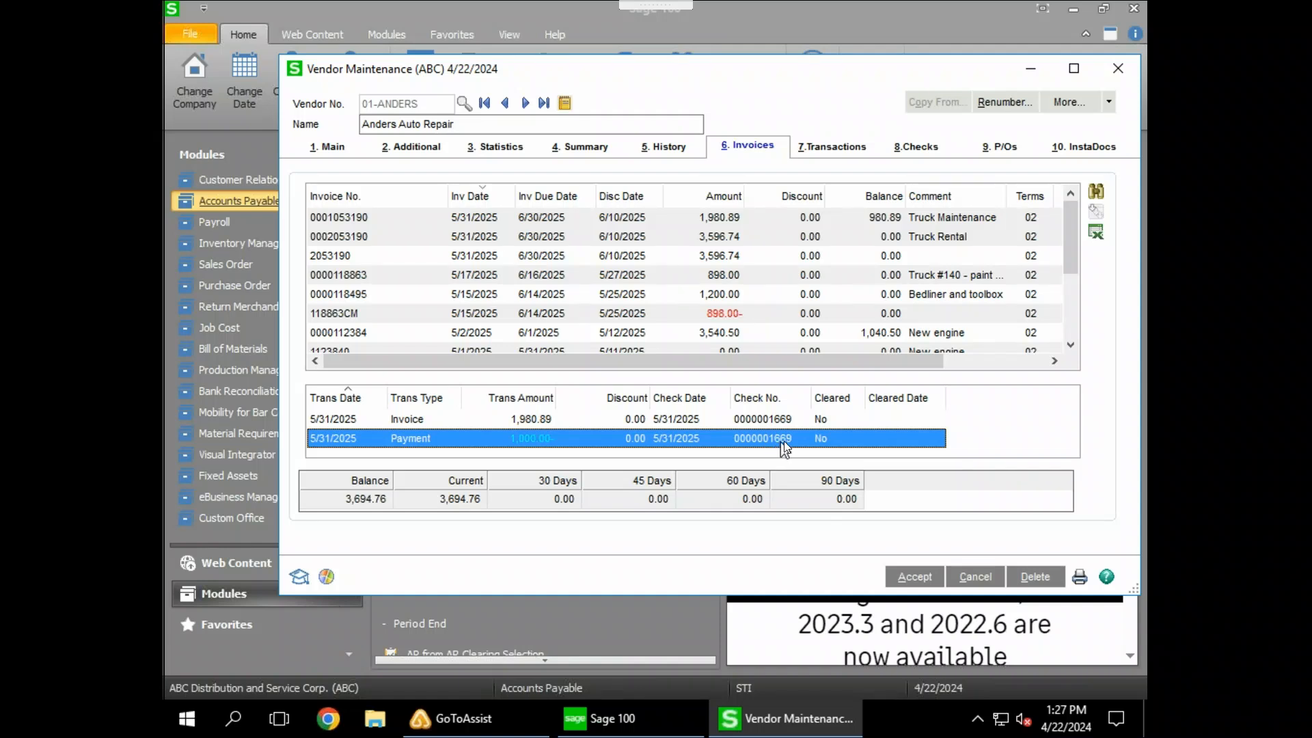
{"action": "left_click", "coordinate": [1032, 65]}
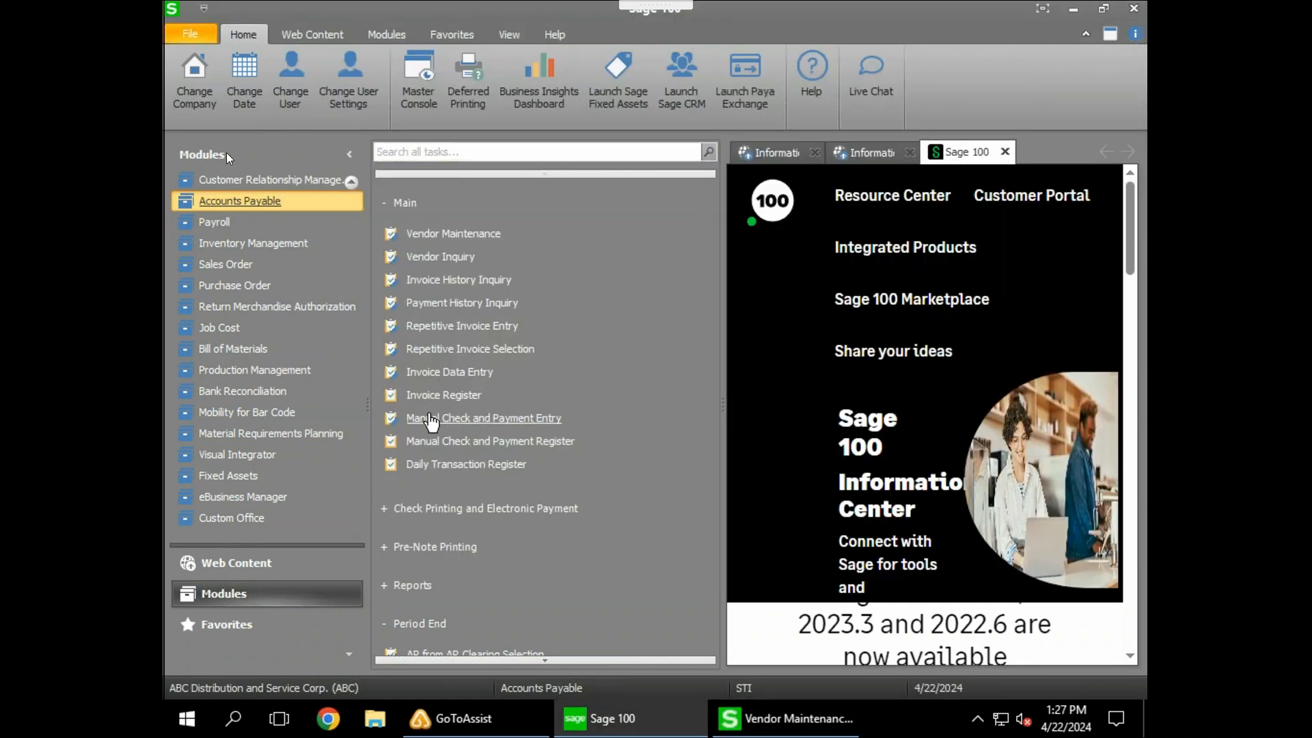
{"action": "left_click", "coordinate": [469, 418]}
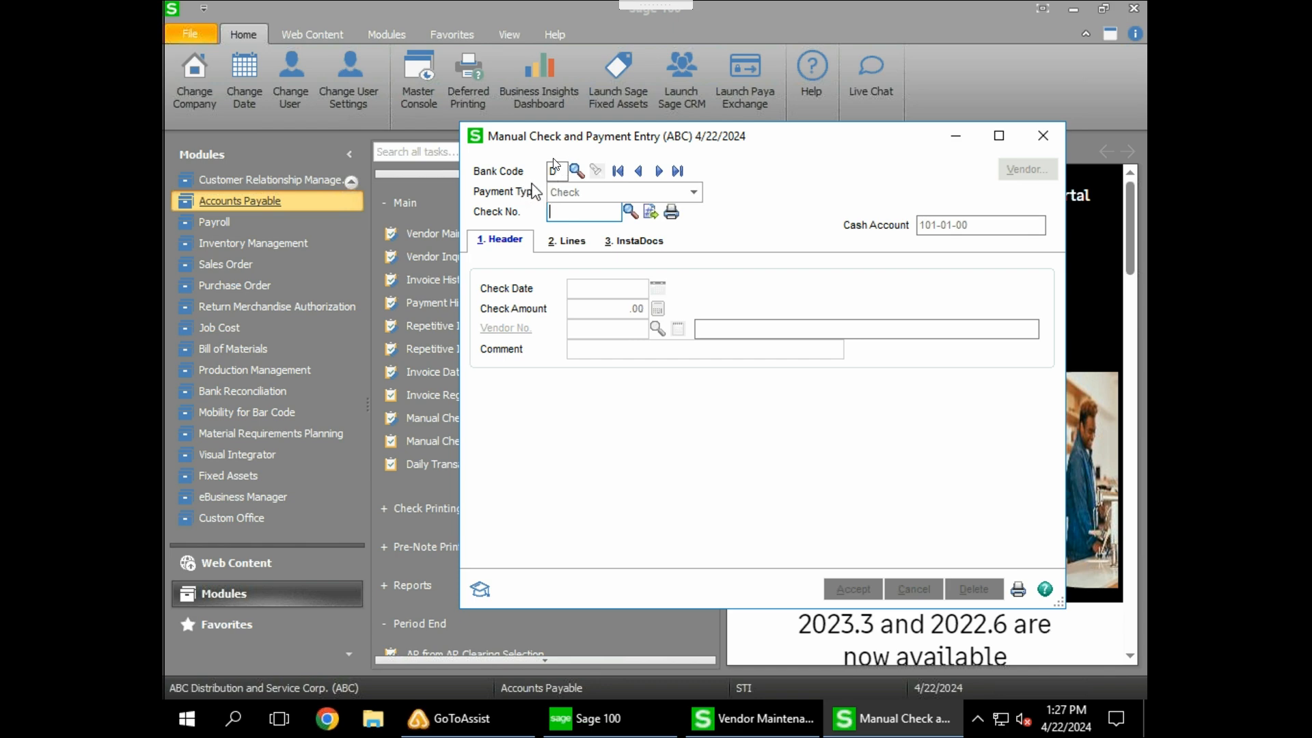
{"action": "left_click_drag", "start_coordinate": [562, 171], "coordinate": [536, 176]}
{"action": "type", "text": "A"}
{"action": "type", "text": "1669"}
{"action": "key", "text": "Tab"}
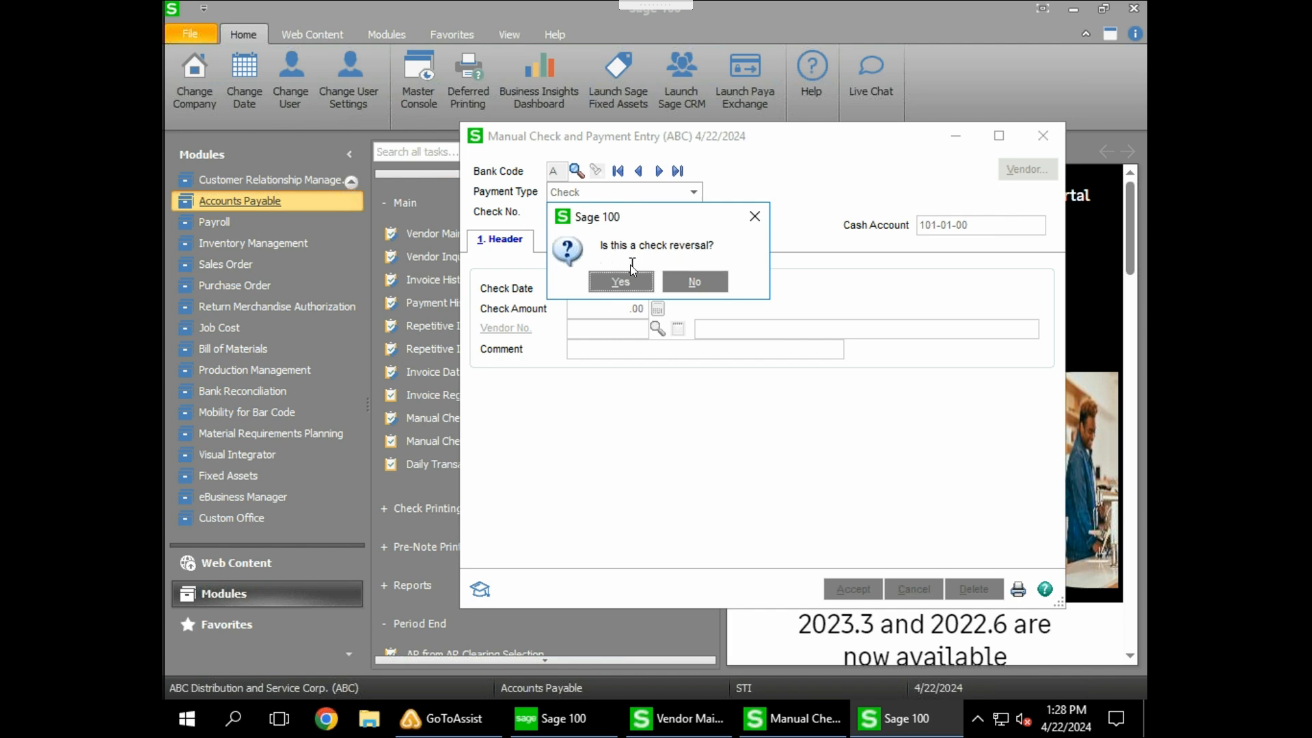
Step: Treat the entry as a check reversal, choose the 5/31/2025 manual check for Anders Auto Repair, and recall its paid invoices
{"action": "left_click", "coordinate": [599, 283]}
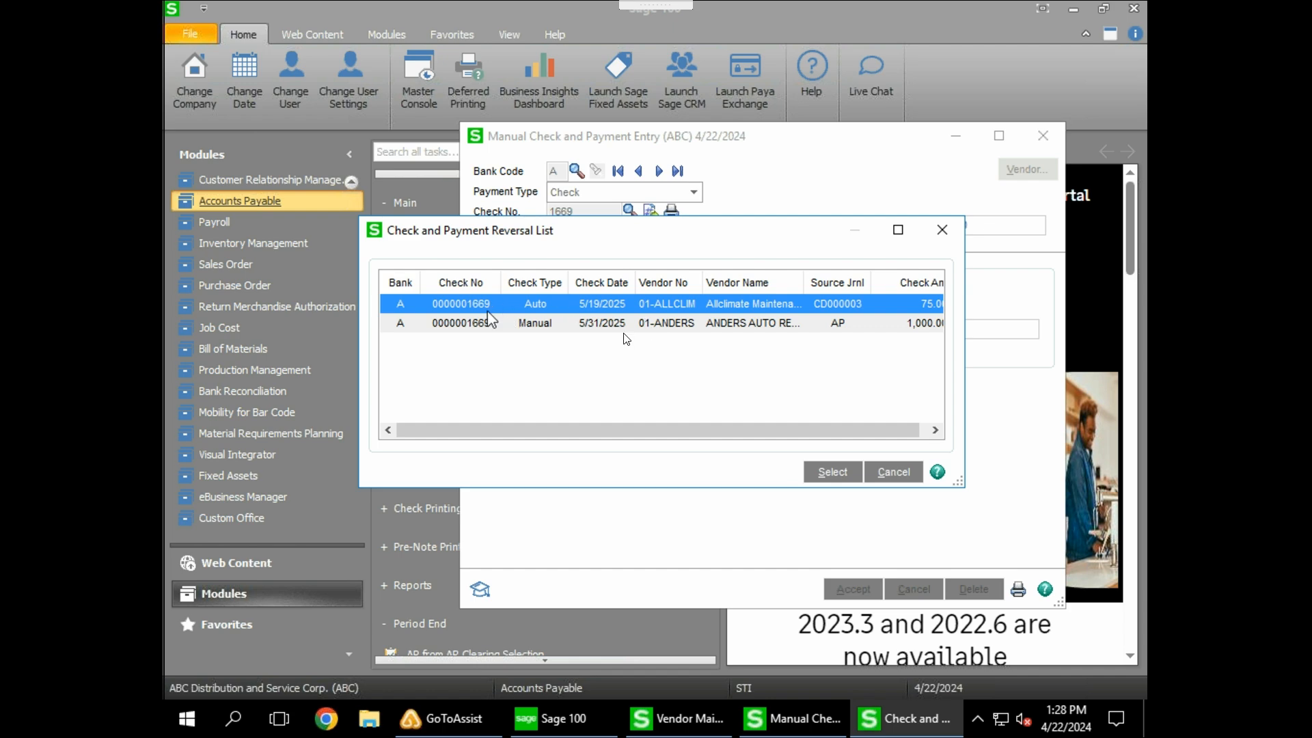
{"action": "left_click", "coordinate": [667, 326]}
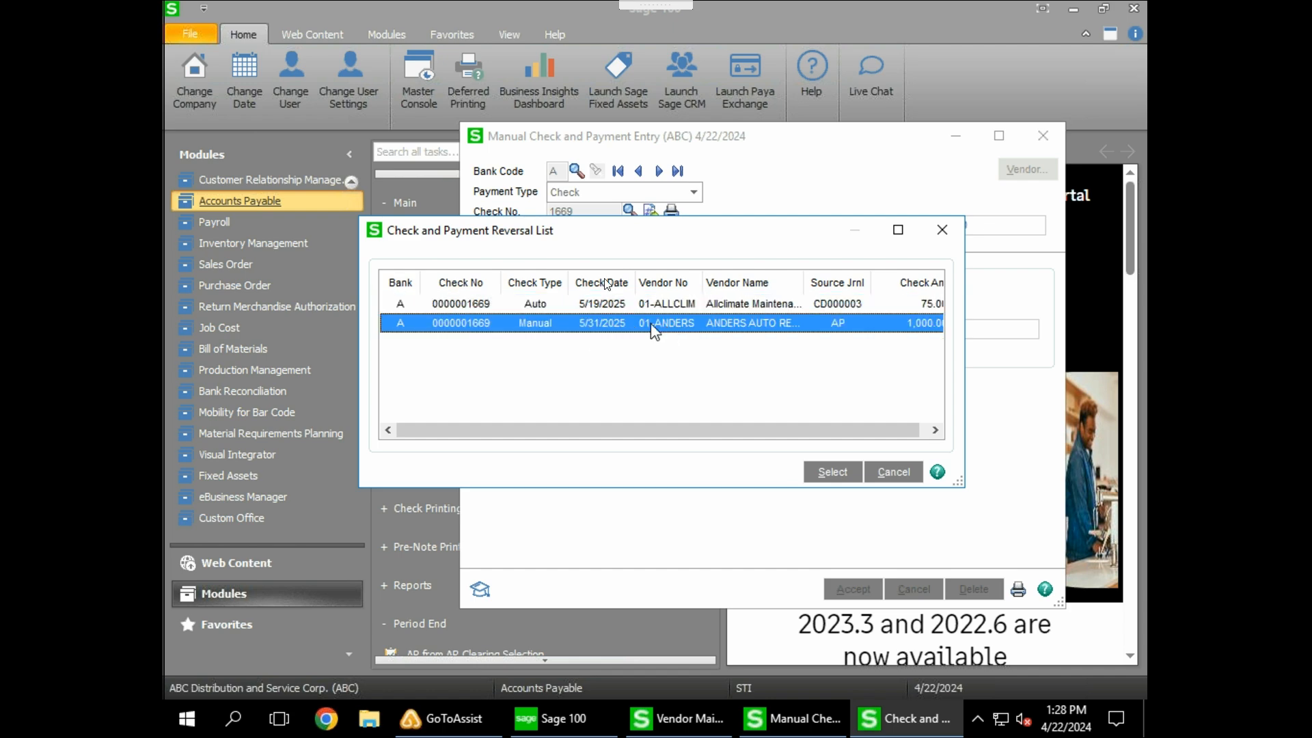
{"action": "double_click", "coordinate": [912, 327]}
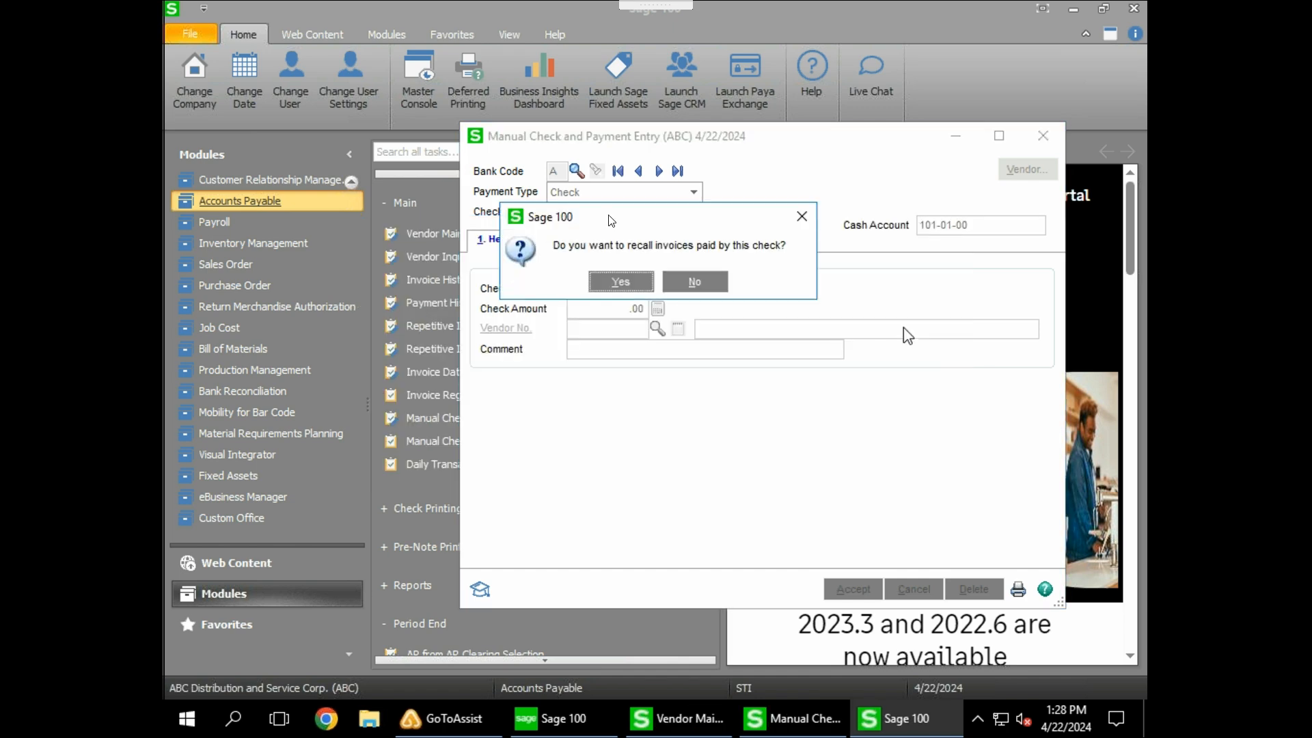
{"action": "left_click", "coordinate": [620, 282]}
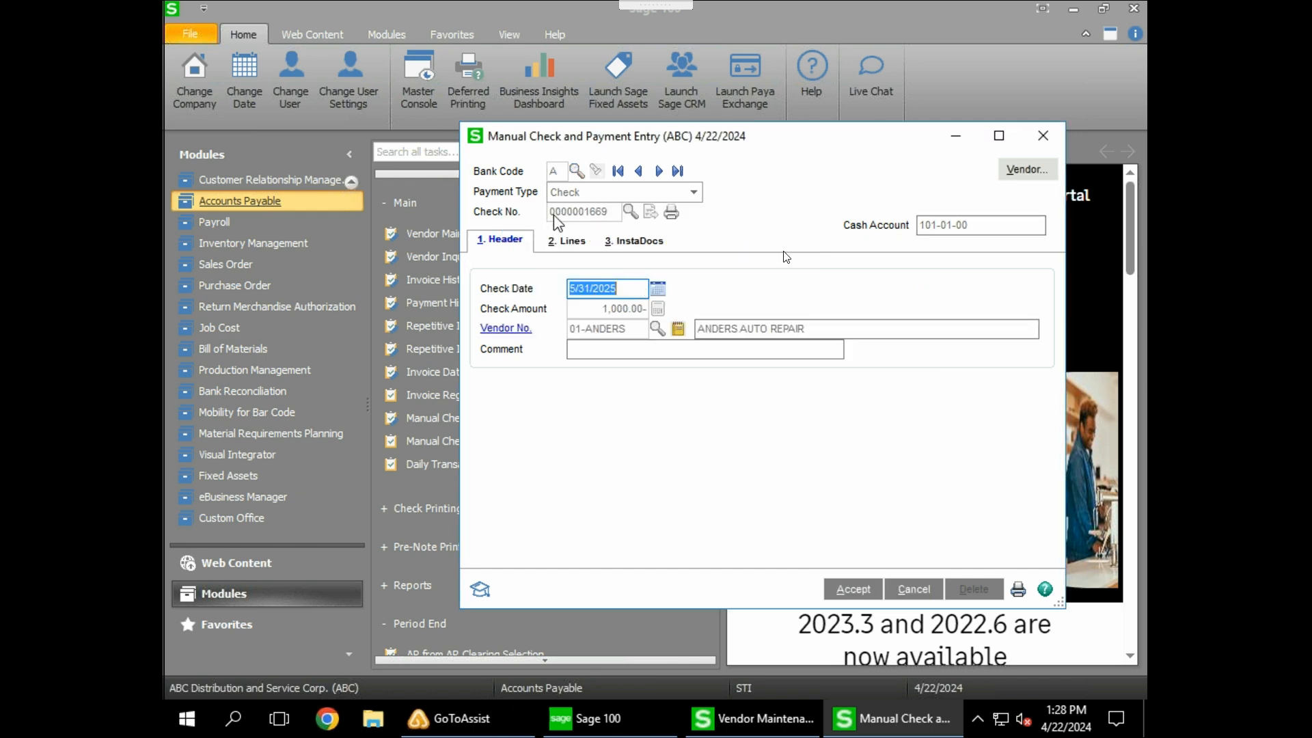
{"action": "left_click", "coordinate": [575, 244]}
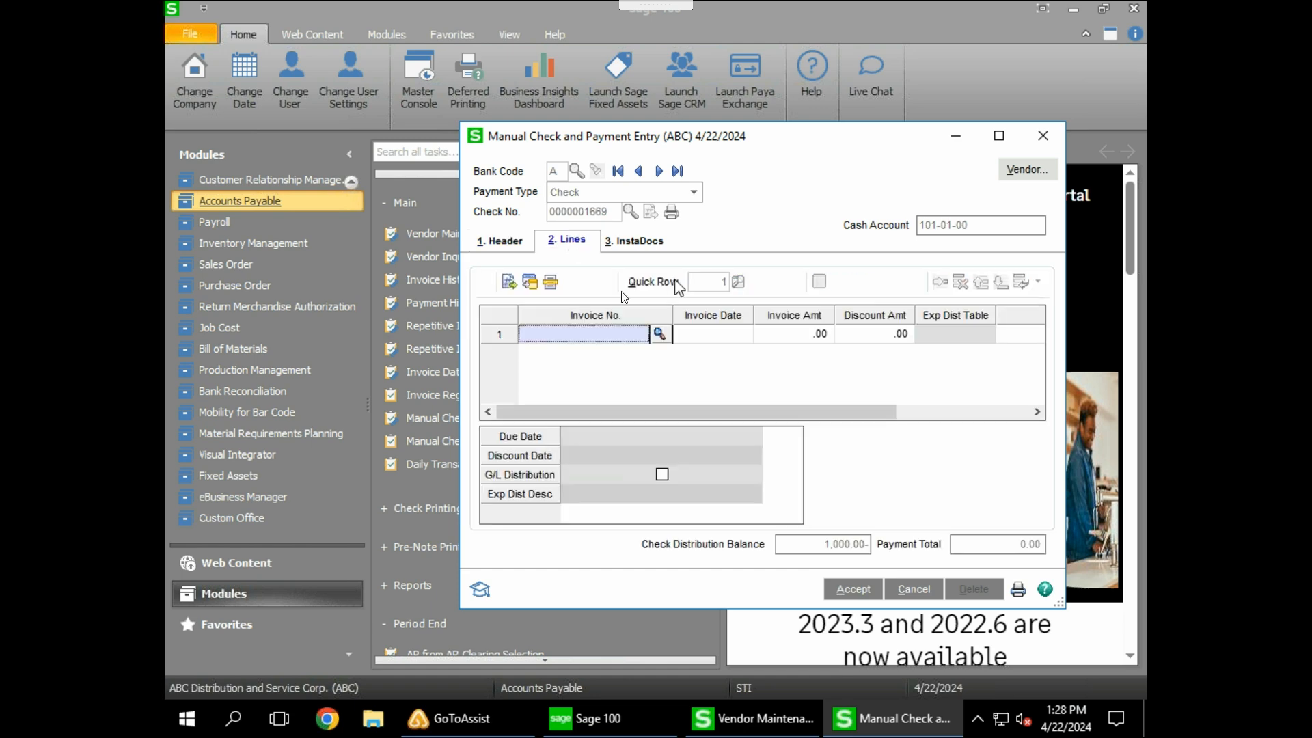
{"action": "left_click", "coordinate": [660, 333]}
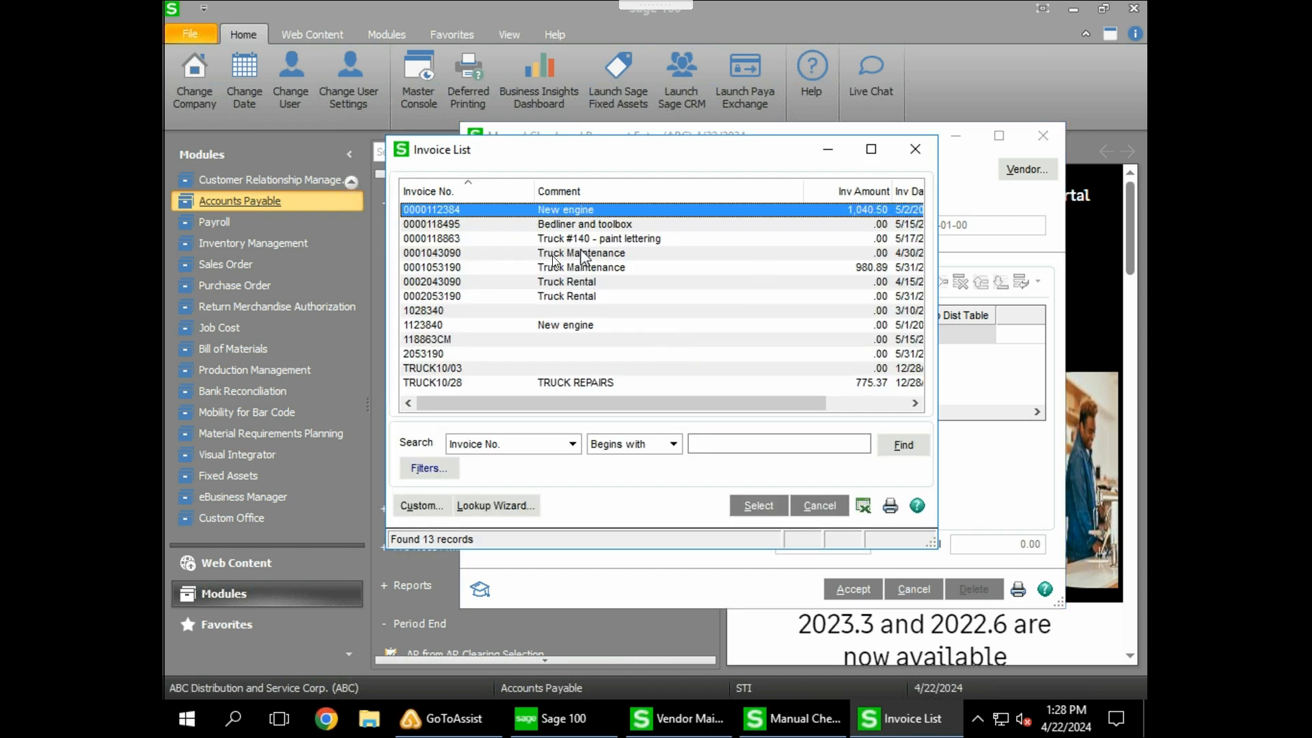
{"action": "left_click", "coordinate": [522, 268]}
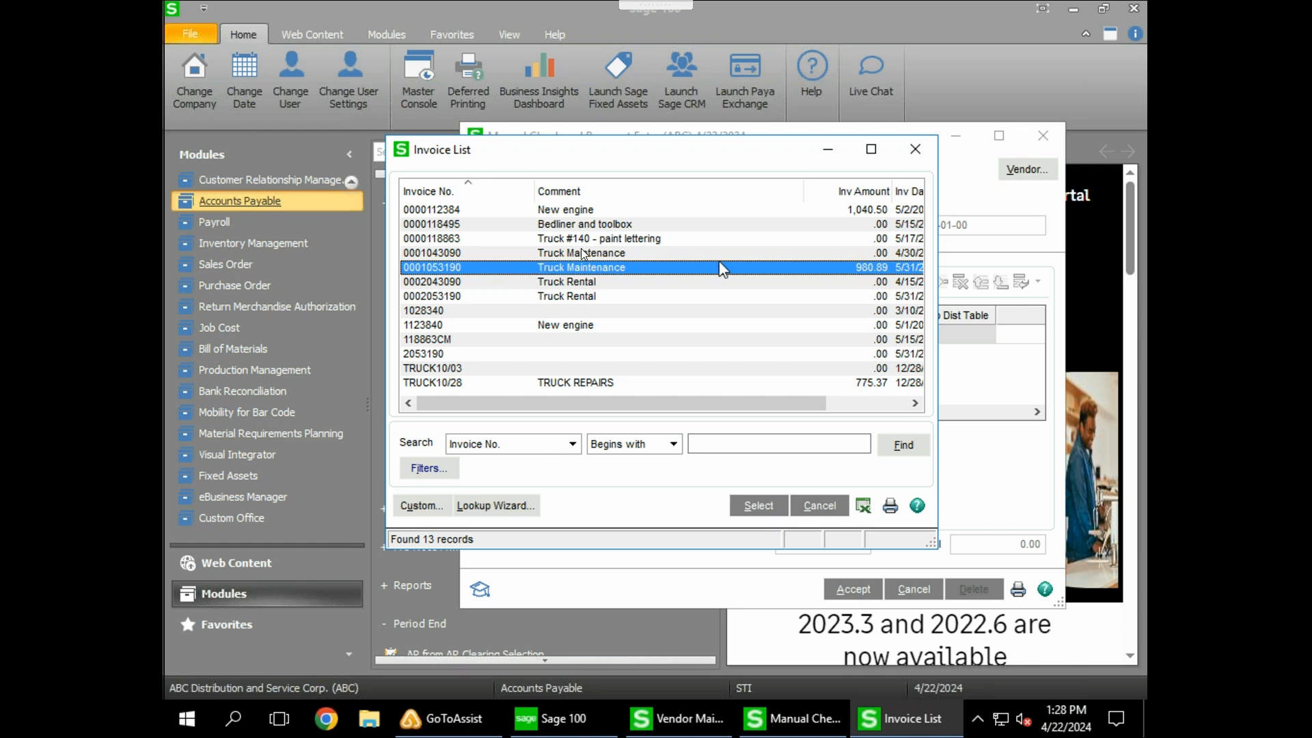
{"action": "double_click", "coordinate": [467, 267]}
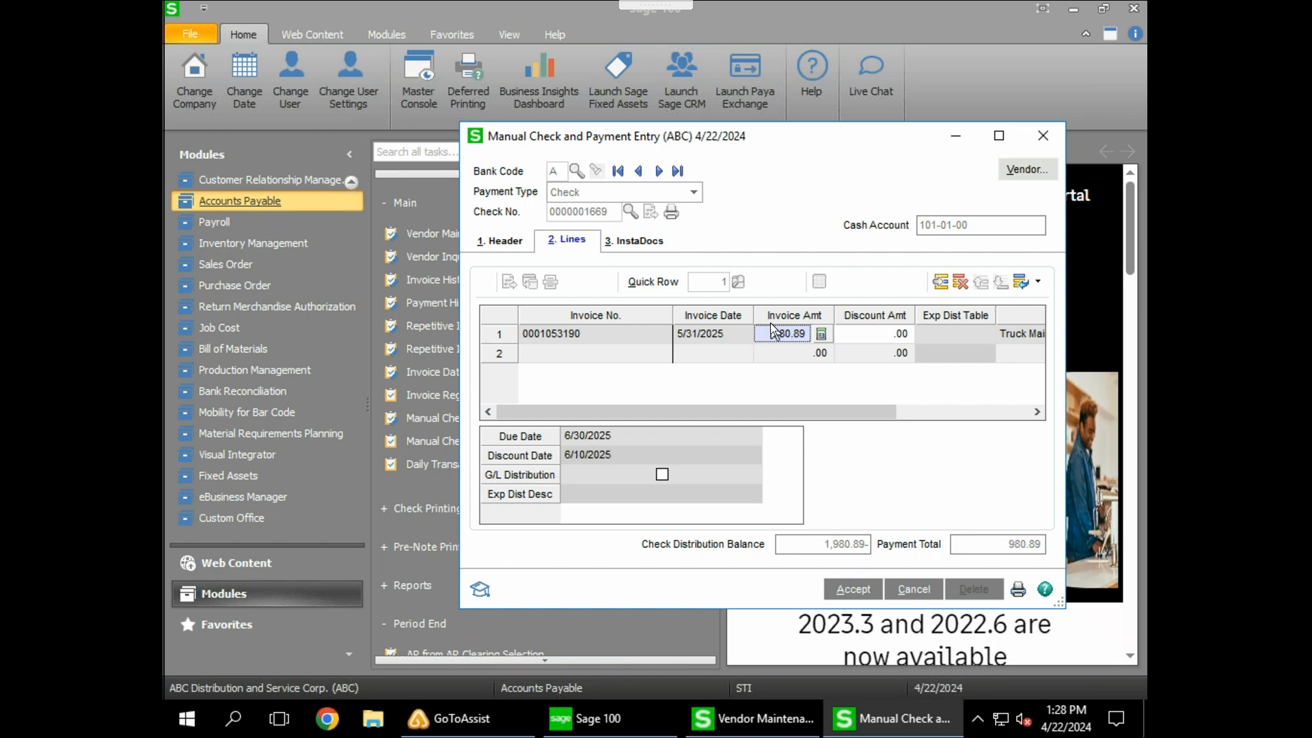
Step: Set the invoice line's amount to -1000 and accept the reversal entry
{"action": "type", "text": "-100"}
{"action": "type", "text": "0"}
{"action": "key", "text": "Tab"}
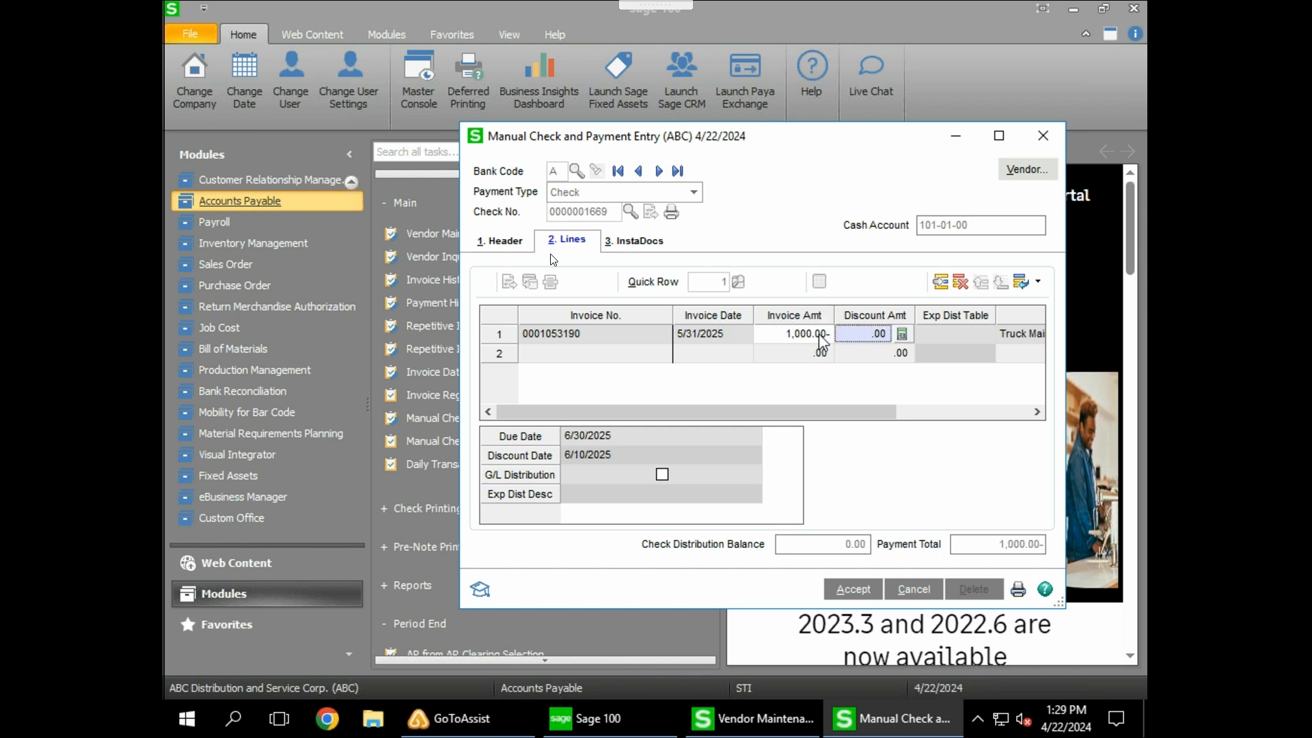
{"action": "left_click", "coordinate": [864, 591]}
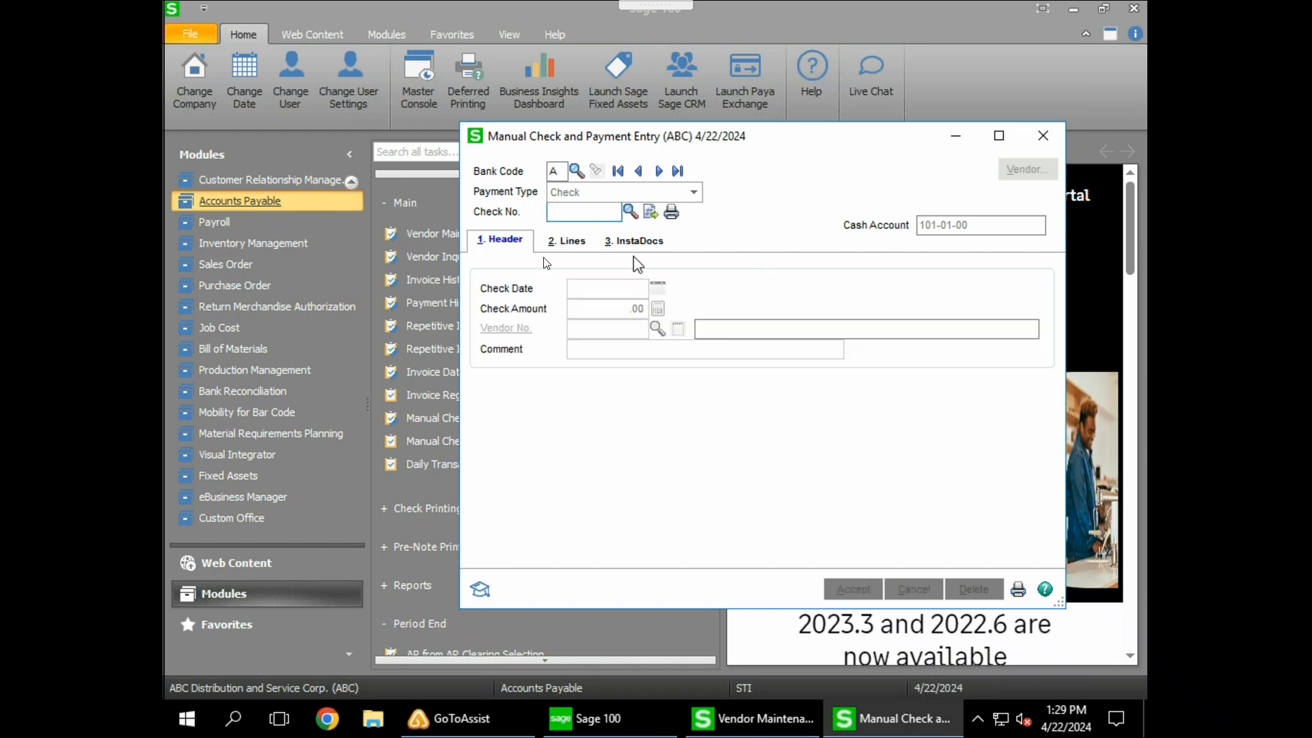
Step: Preview the Manual Check and Payment Register with an Accounts Payable posting date of 5/31/2025
{"action": "left_click", "coordinate": [1017, 590]}
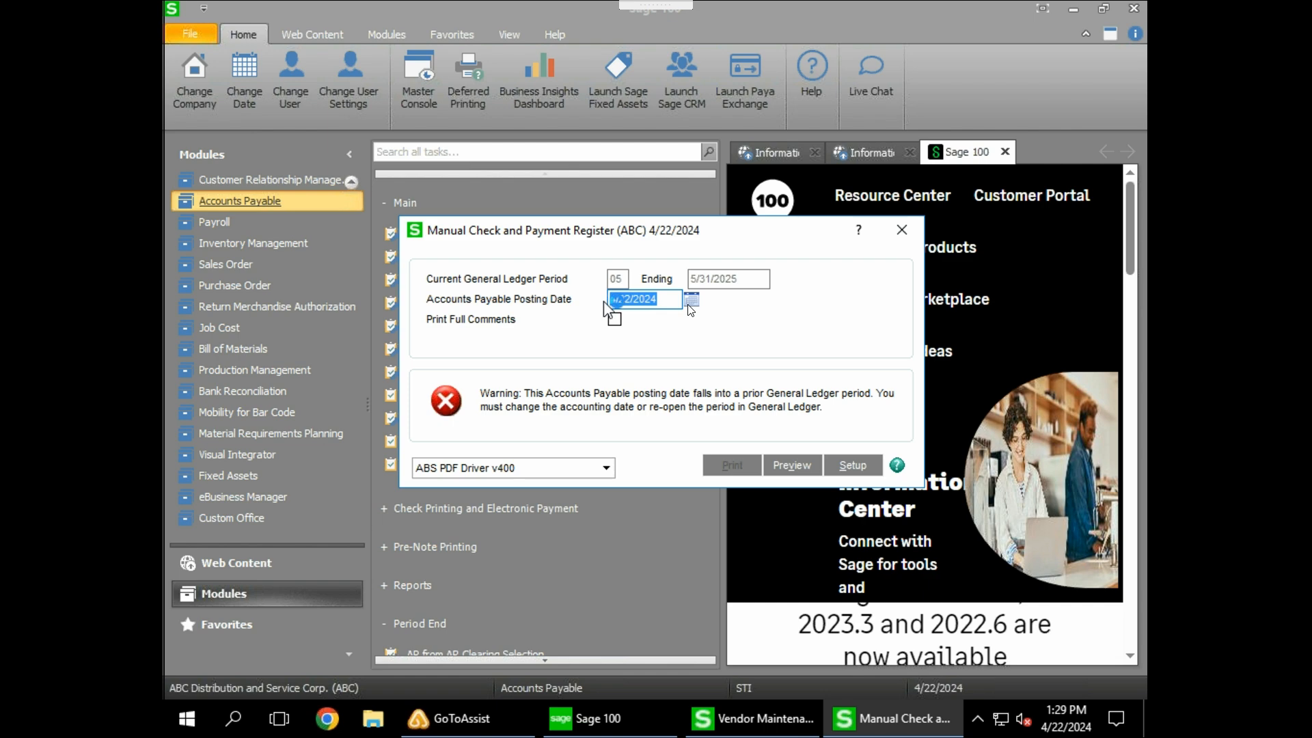
{"action": "type", "text": "5/31/2025"}
{"action": "key", "text": "Tab"}
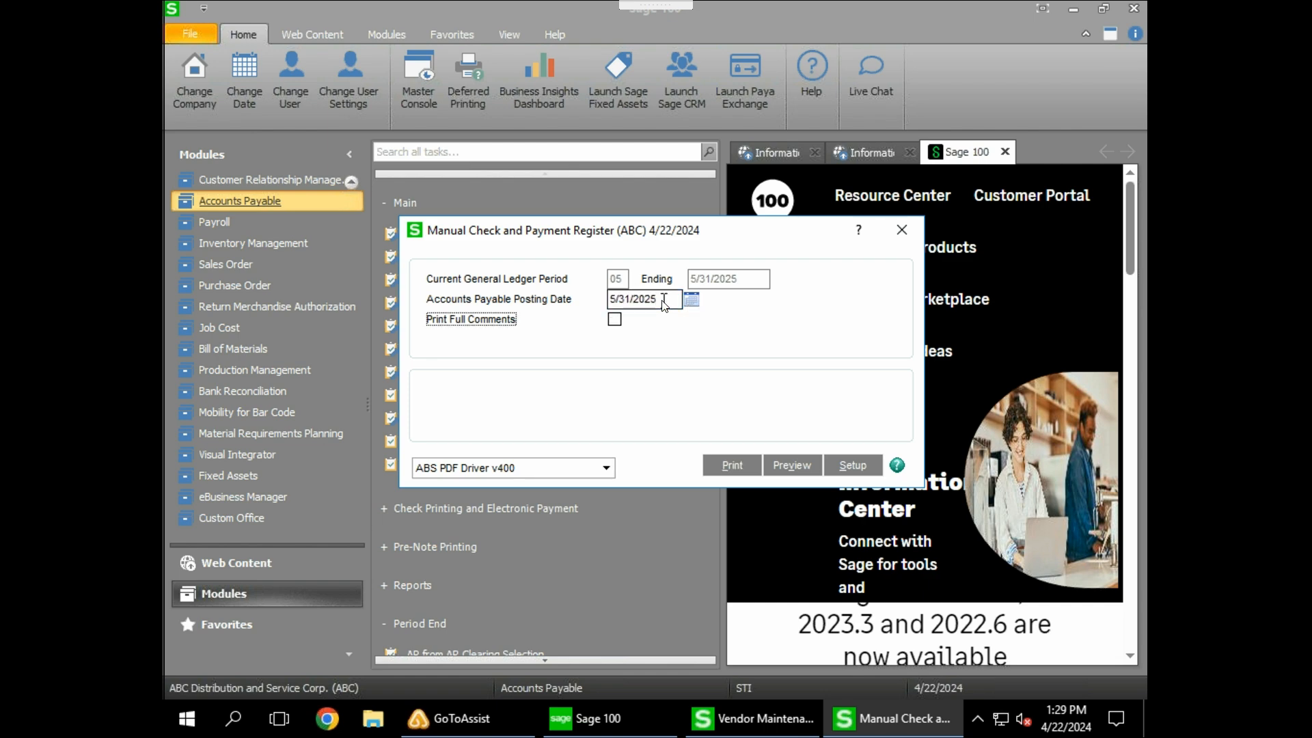
{"action": "left_click", "coordinate": [778, 466]}
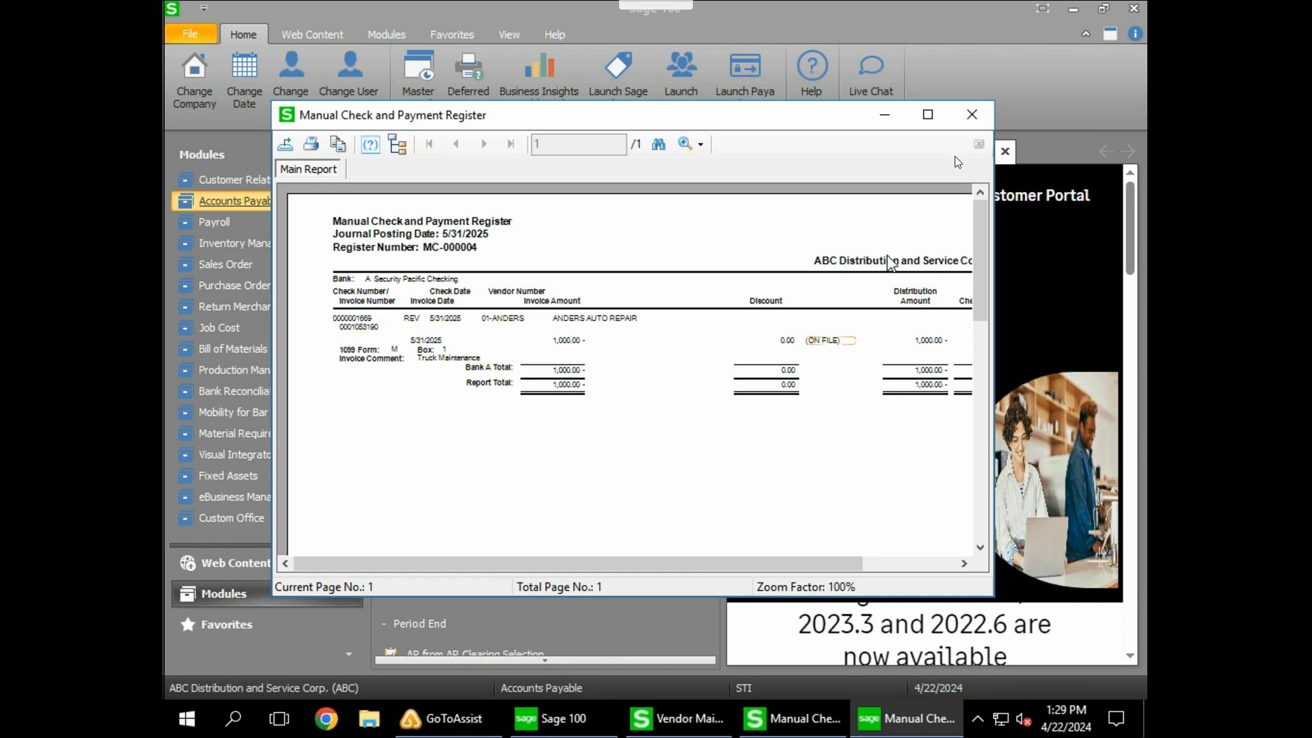
Step: Review the register's Recap By Division including its credit column, and update the Manual Check and Payment Register
{"action": "left_click", "coordinate": [970, 115]}
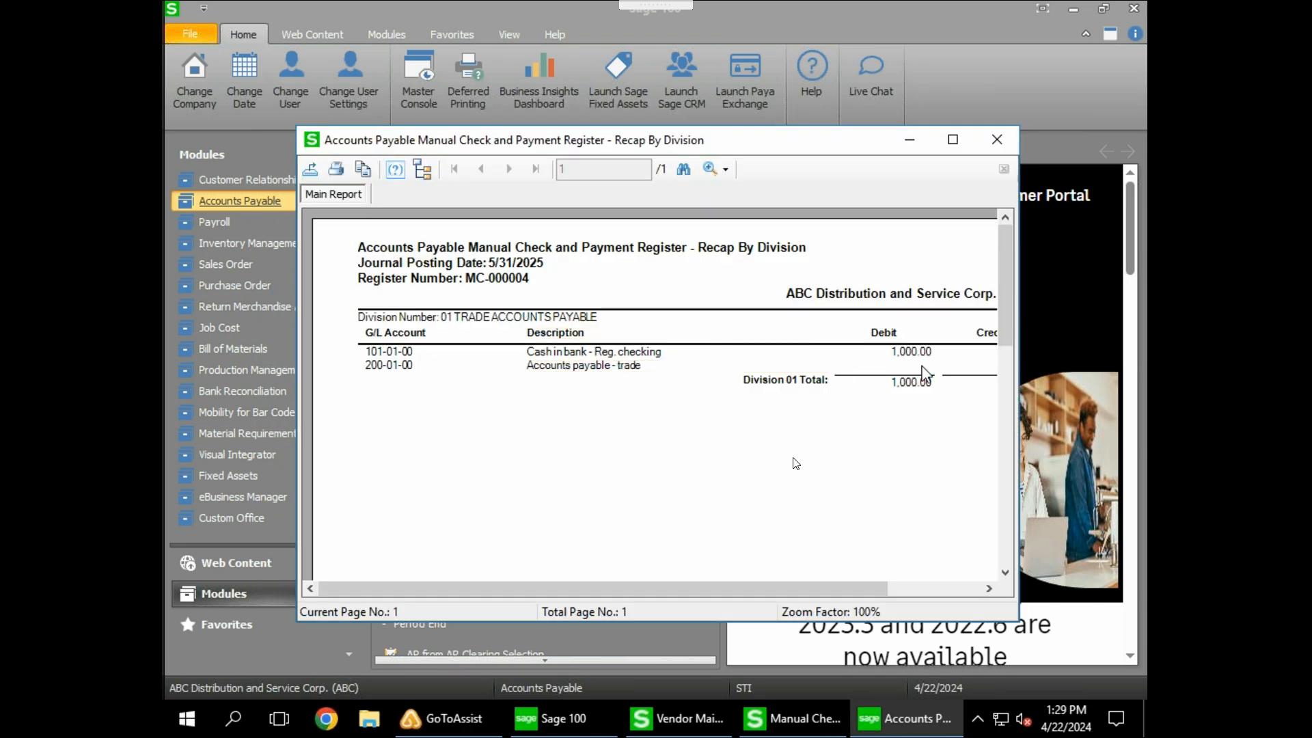
{"action": "left_click_drag", "start_coordinate": [719, 588], "coordinate": [868, 601]}
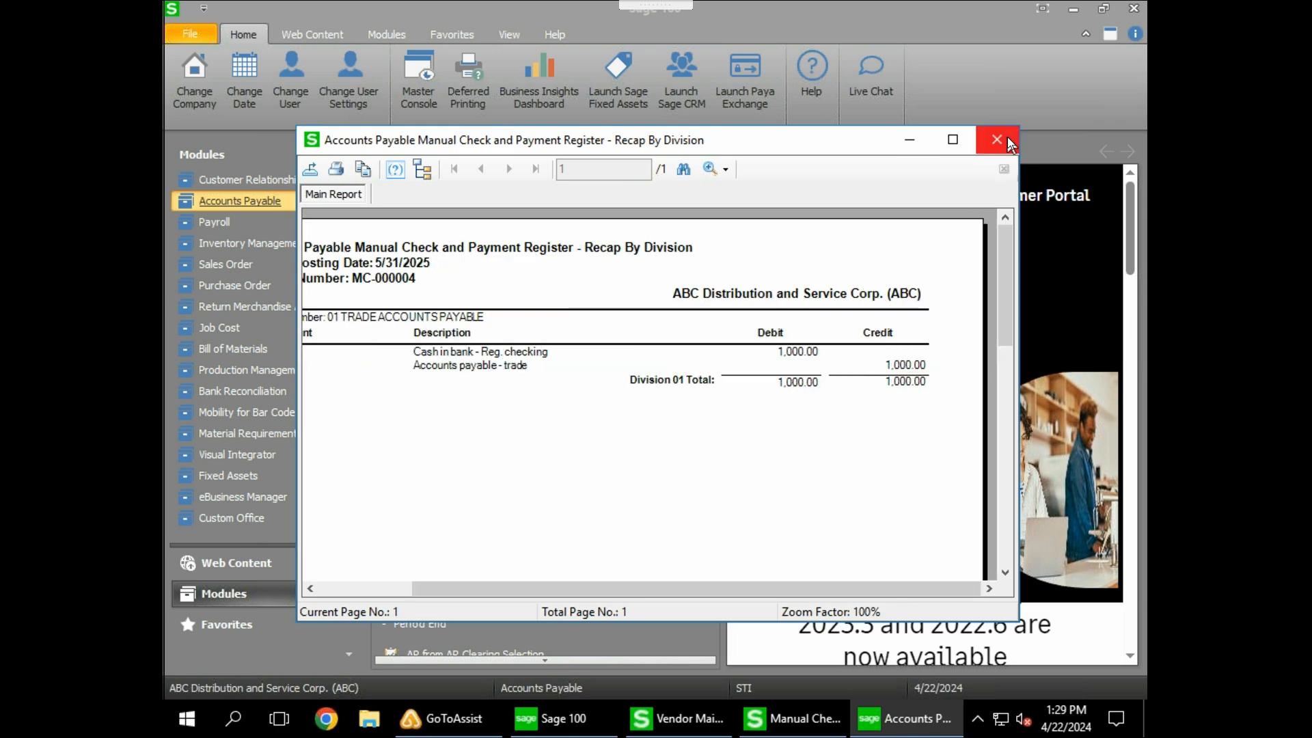
{"action": "left_click", "coordinate": [1007, 138]}
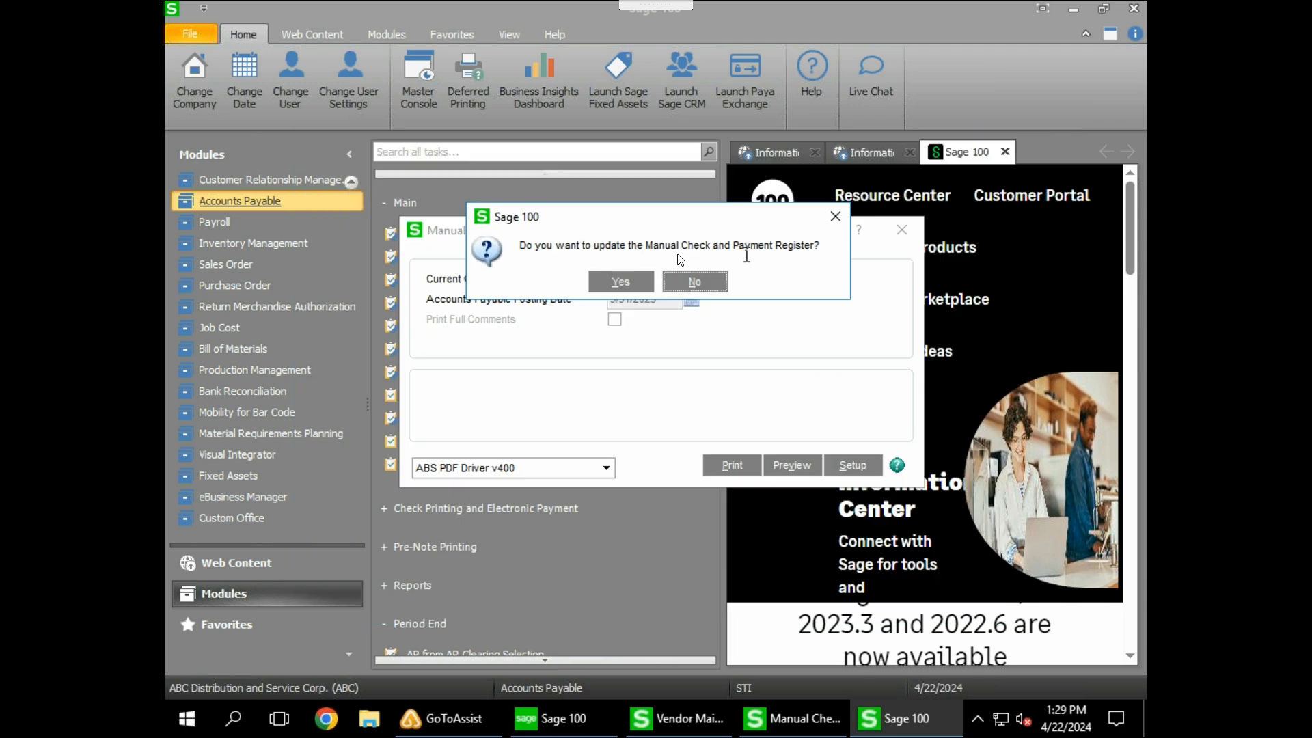
{"action": "left_click", "coordinate": [618, 282]}
Step: Preview the Daily Transaction Register for the reversal, close the report, and confirm its update
{"action": "left_click", "coordinate": [686, 286]}
{"action": "left_click", "coordinate": [642, 284]}
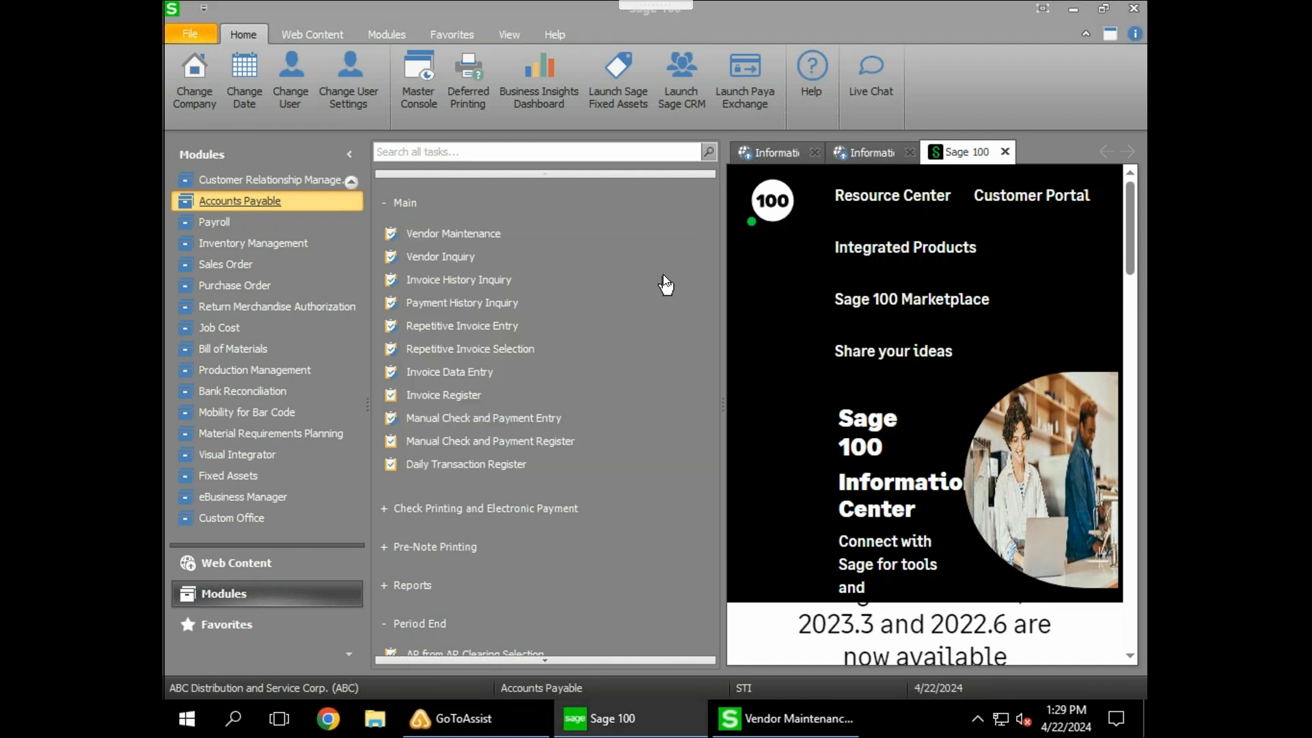
{"action": "left_click", "coordinate": [787, 408]}
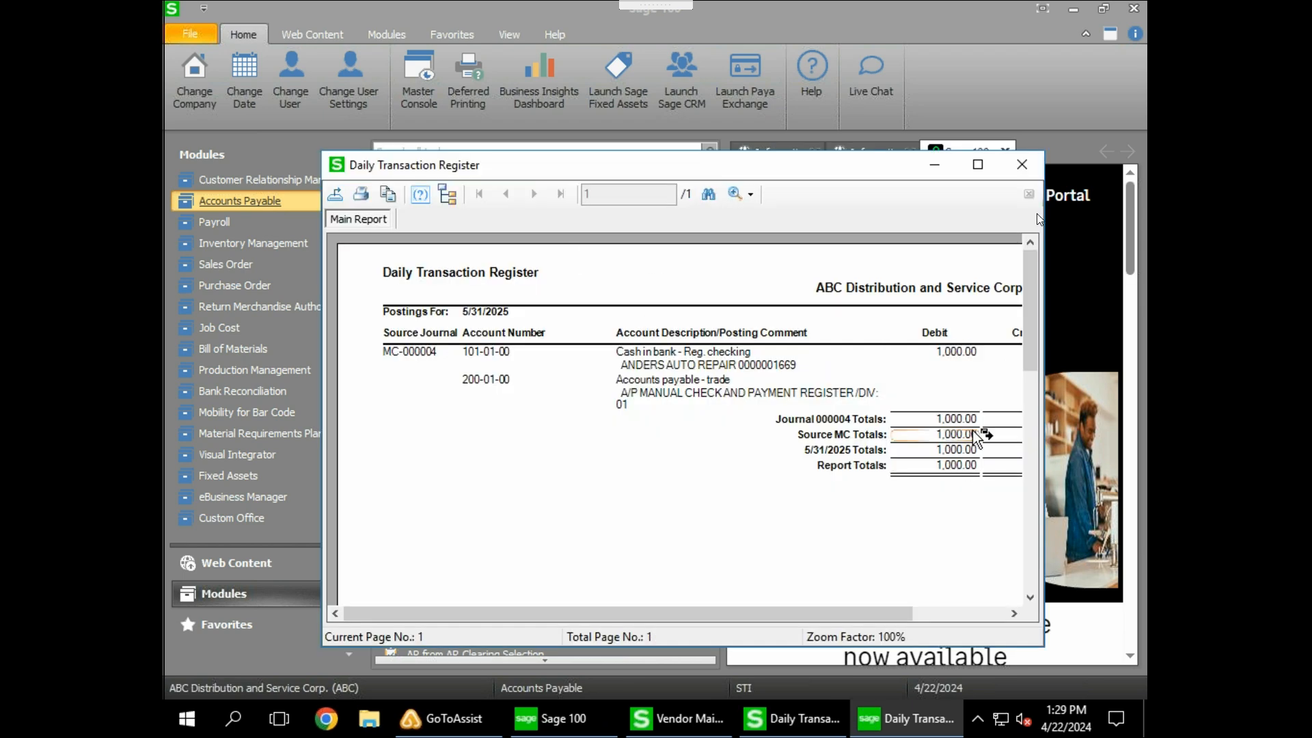
{"action": "left_click", "coordinate": [1020, 167]}
{"action": "left_click", "coordinate": [618, 283]}
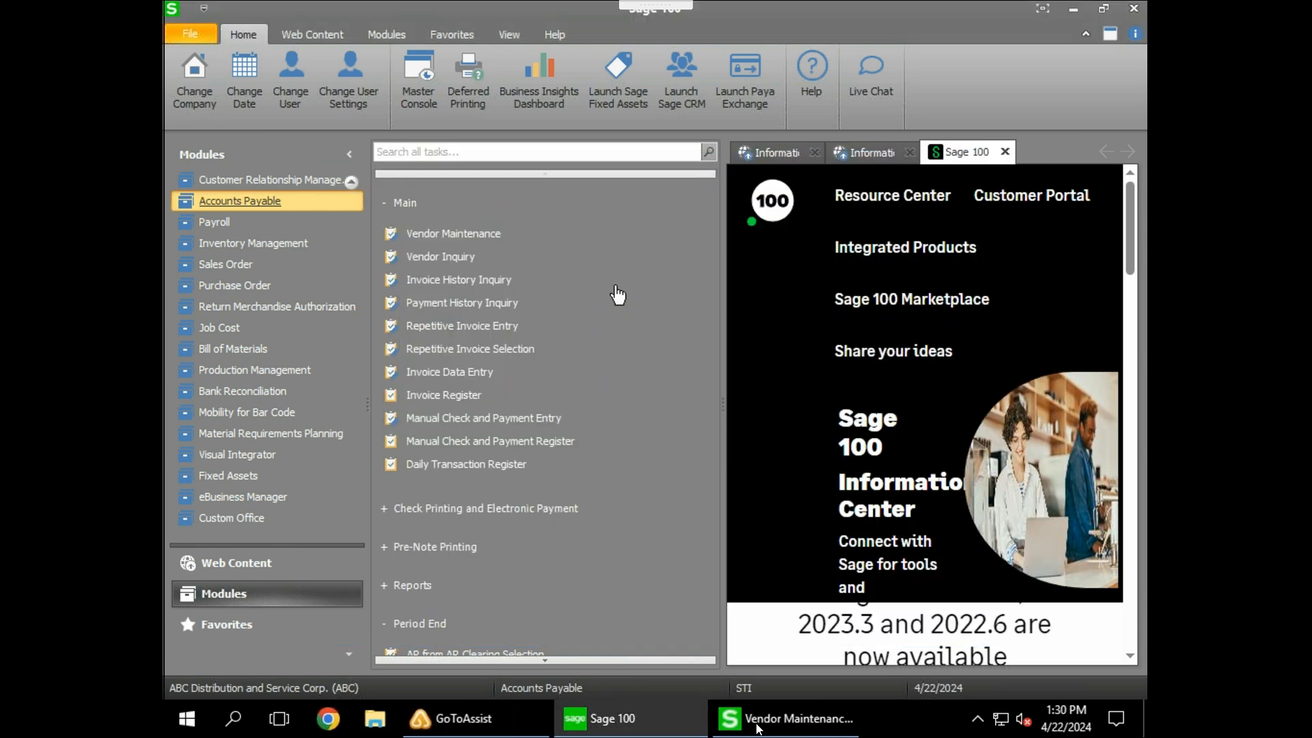
{"action": "left_click", "coordinate": [800, 718]}
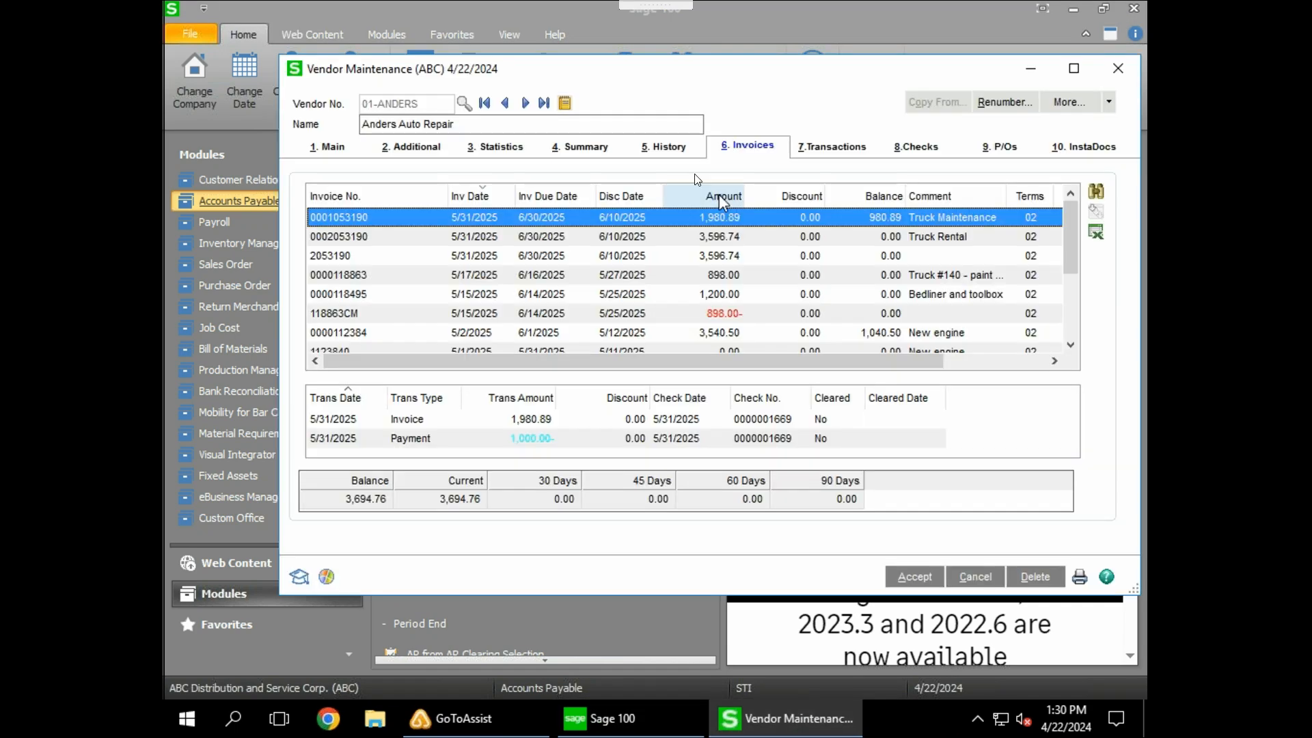
{"action": "left_click", "coordinate": [832, 146]}
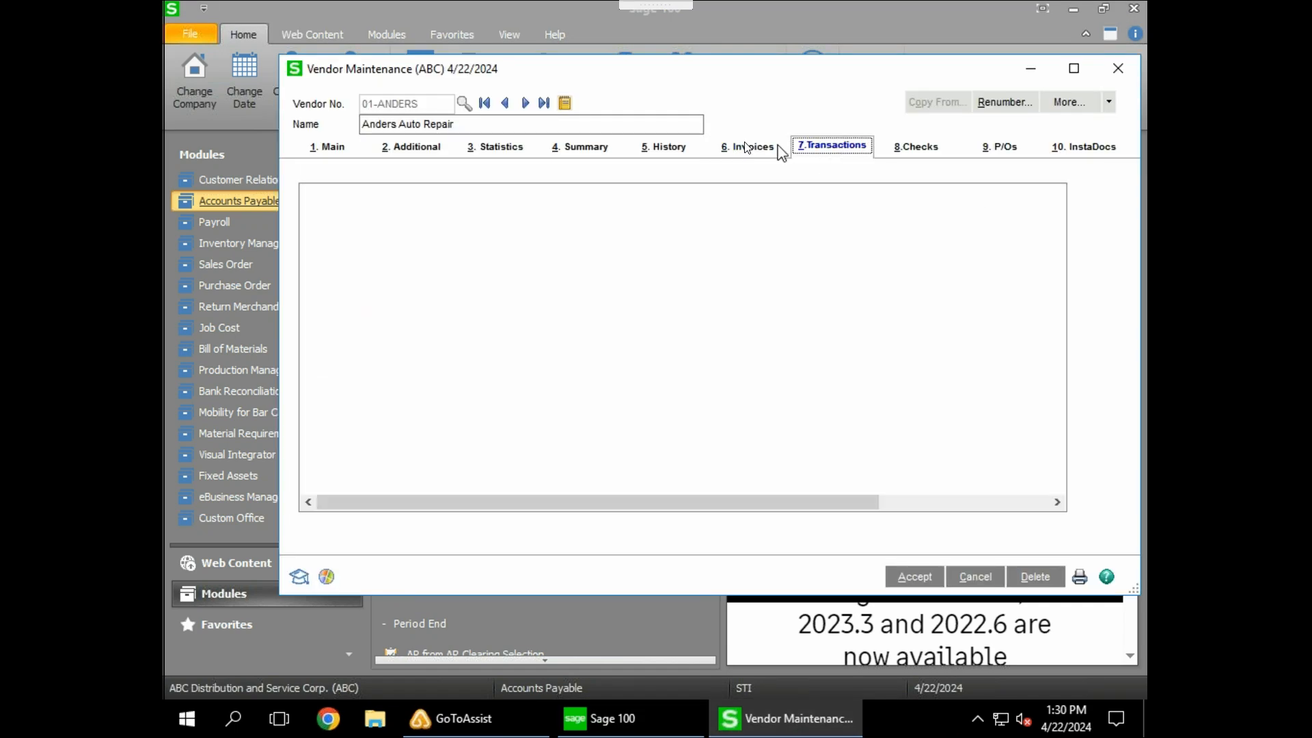
{"action": "left_click", "coordinate": [747, 147]}
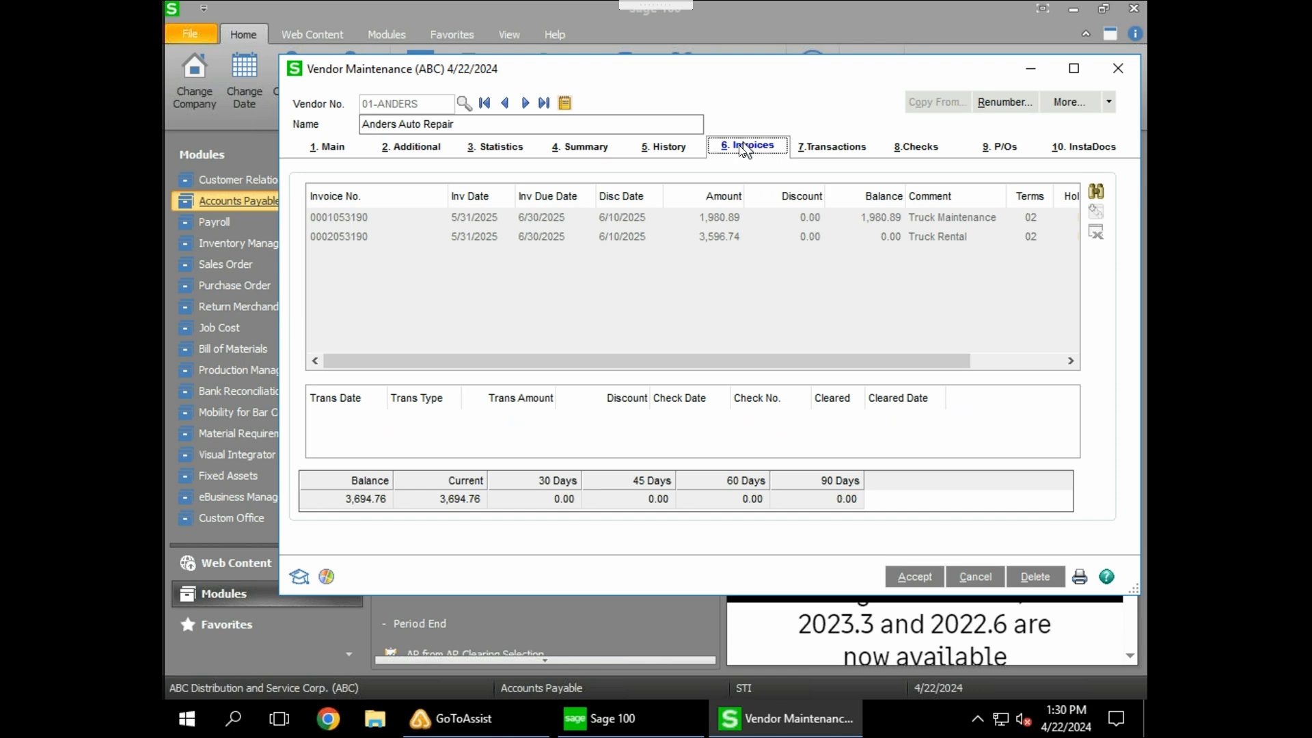
{"action": "left_click", "coordinate": [718, 212]}
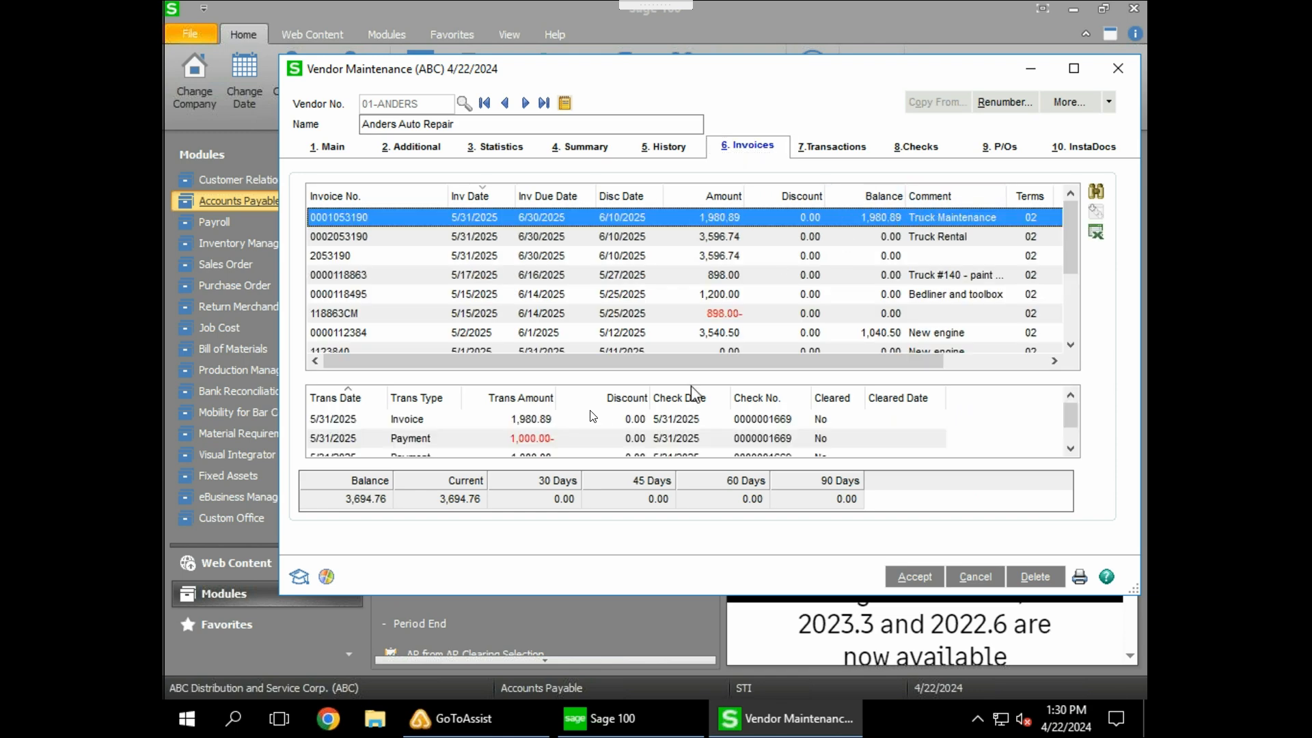
{"action": "left_click", "coordinate": [555, 435]}
{"action": "scroll", "coordinate": [555, 432], "scroll_direction": "down", "scroll_amount": 1}
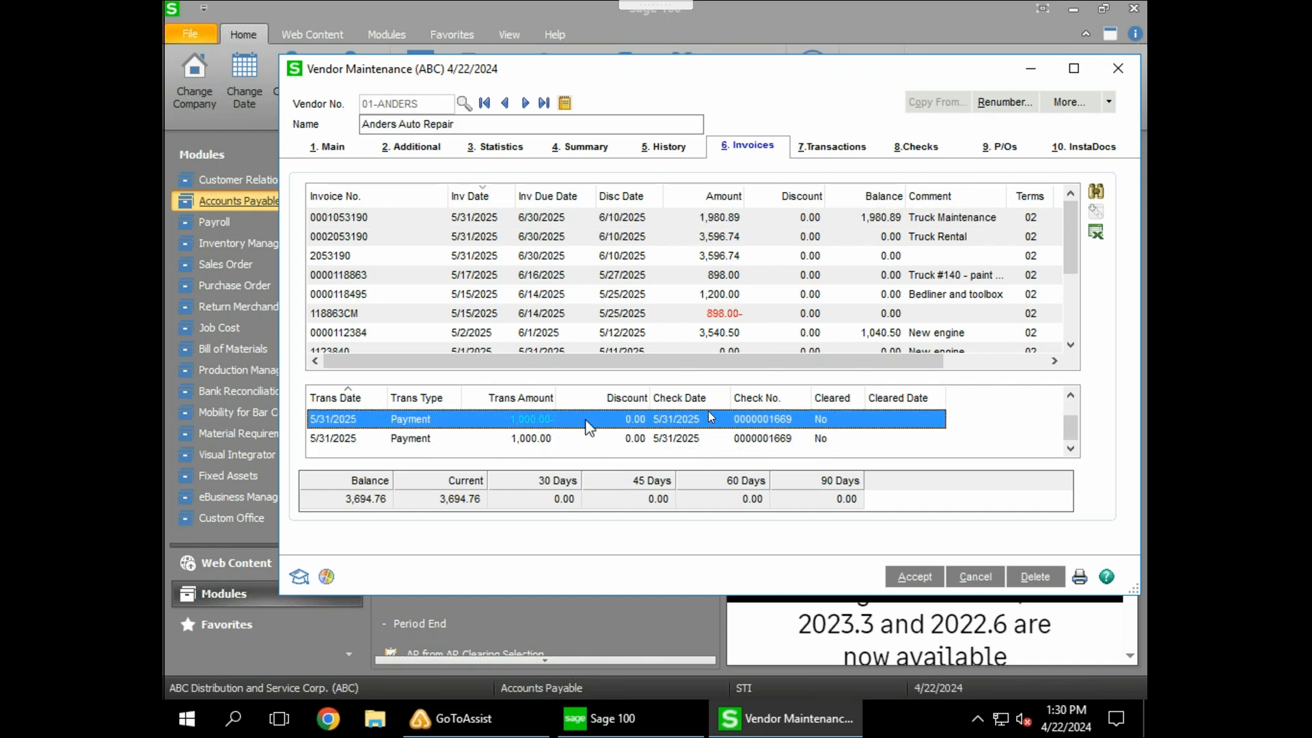
{"action": "left_click", "coordinate": [597, 437]}
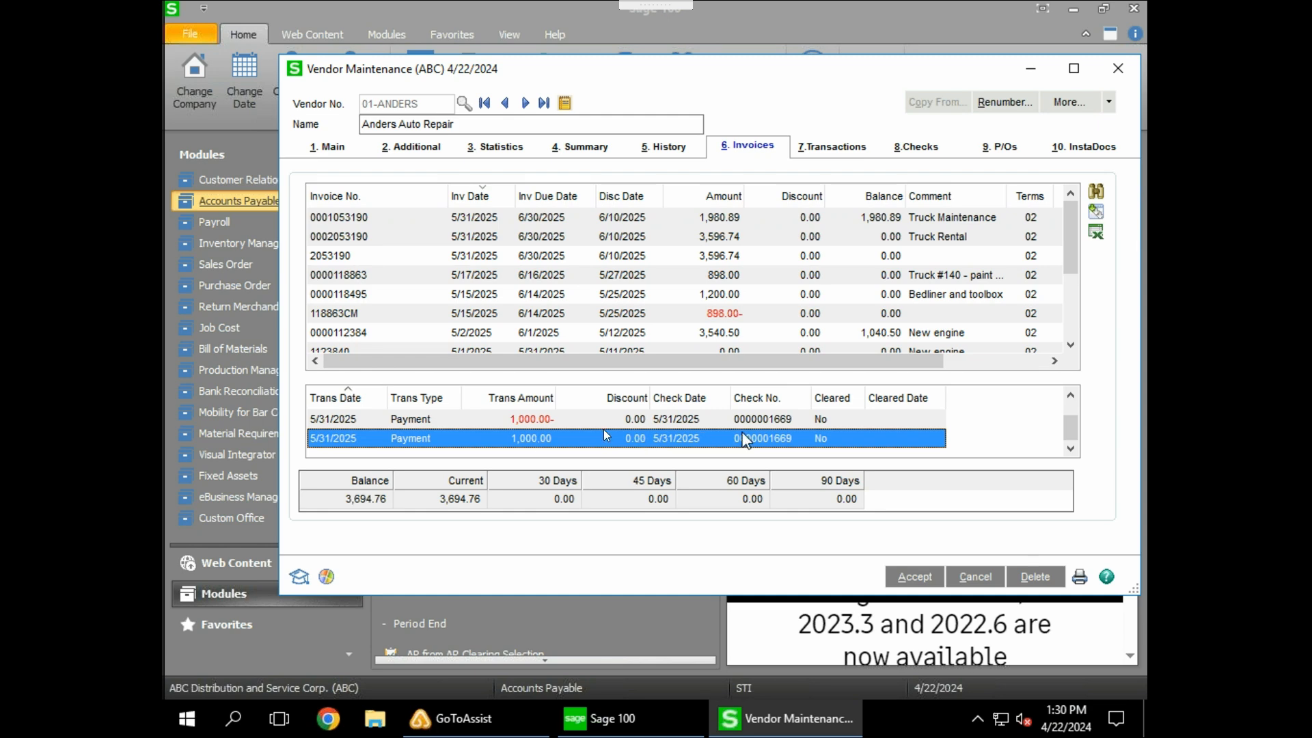
{"action": "left_click", "coordinate": [581, 424]}
{"action": "left_click", "coordinate": [572, 433]}
{"action": "left_click", "coordinate": [777, 216]}
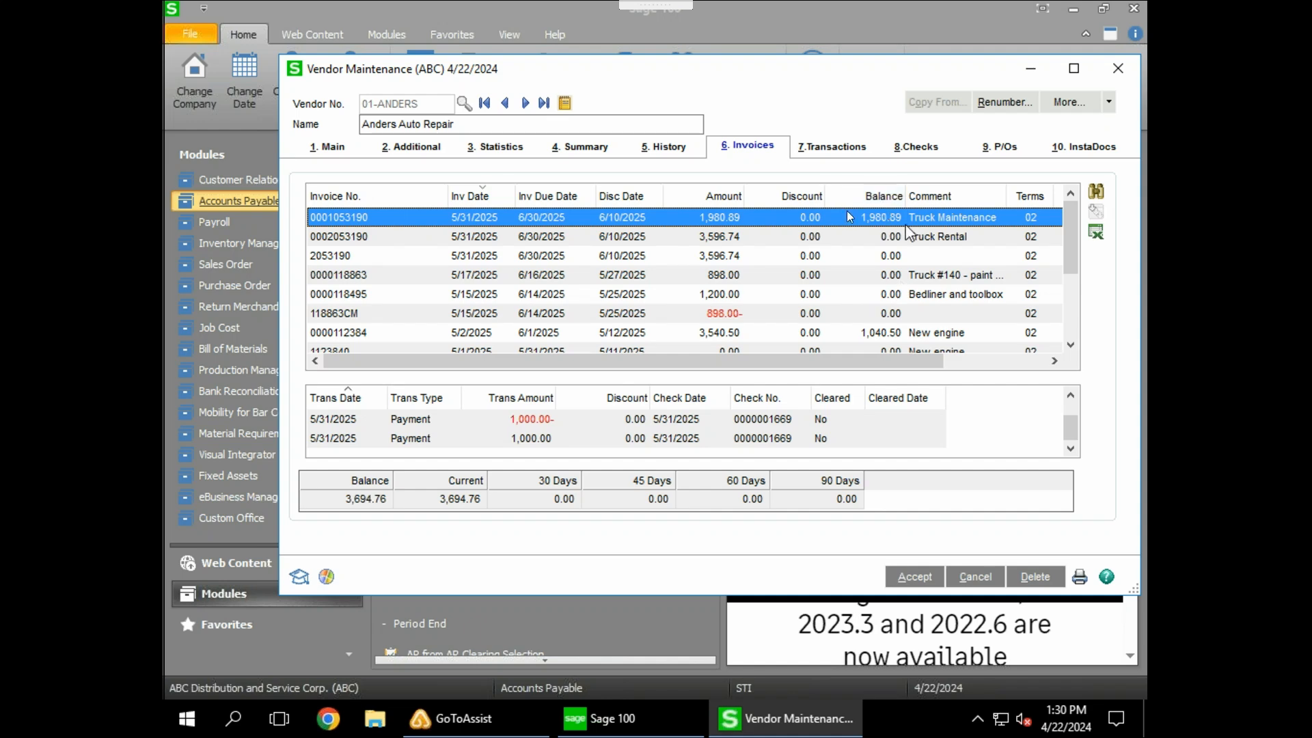
{"action": "left_click", "coordinate": [736, 438]}
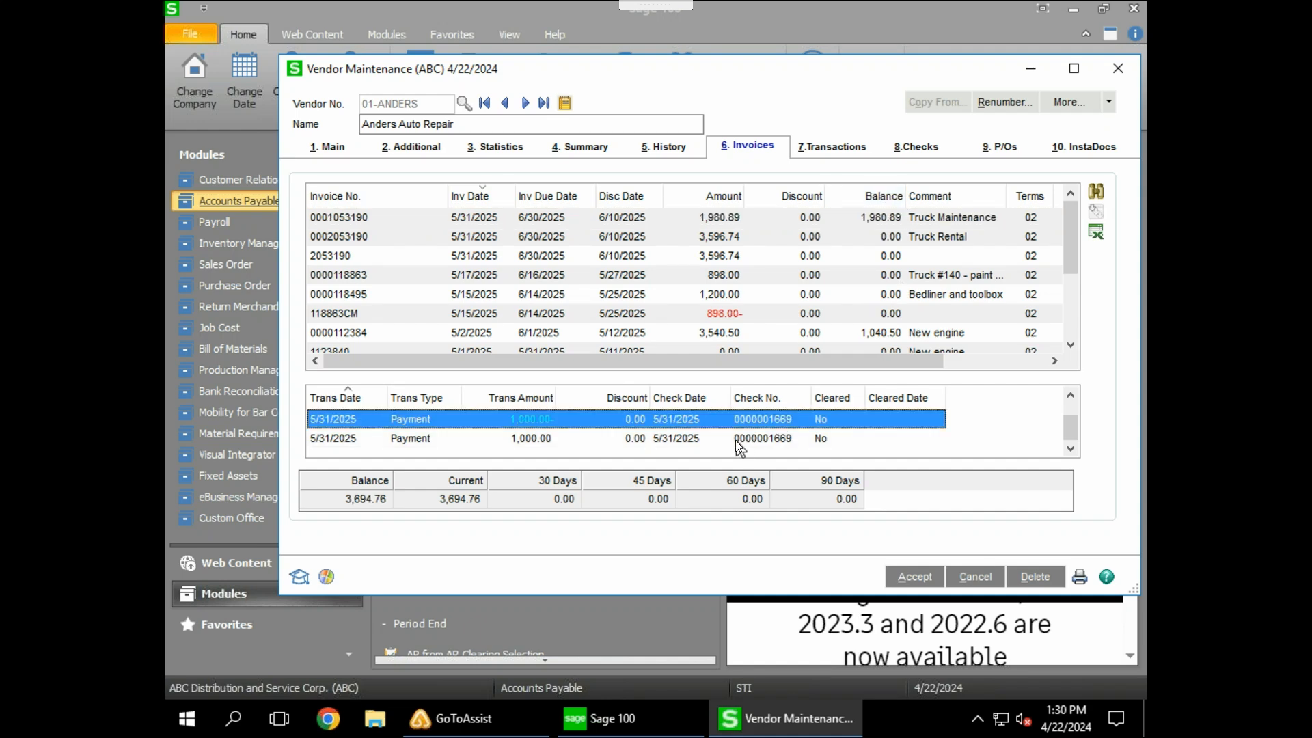
{"action": "left_click", "coordinate": [695, 419]}
{"action": "left_click", "coordinate": [909, 149]}
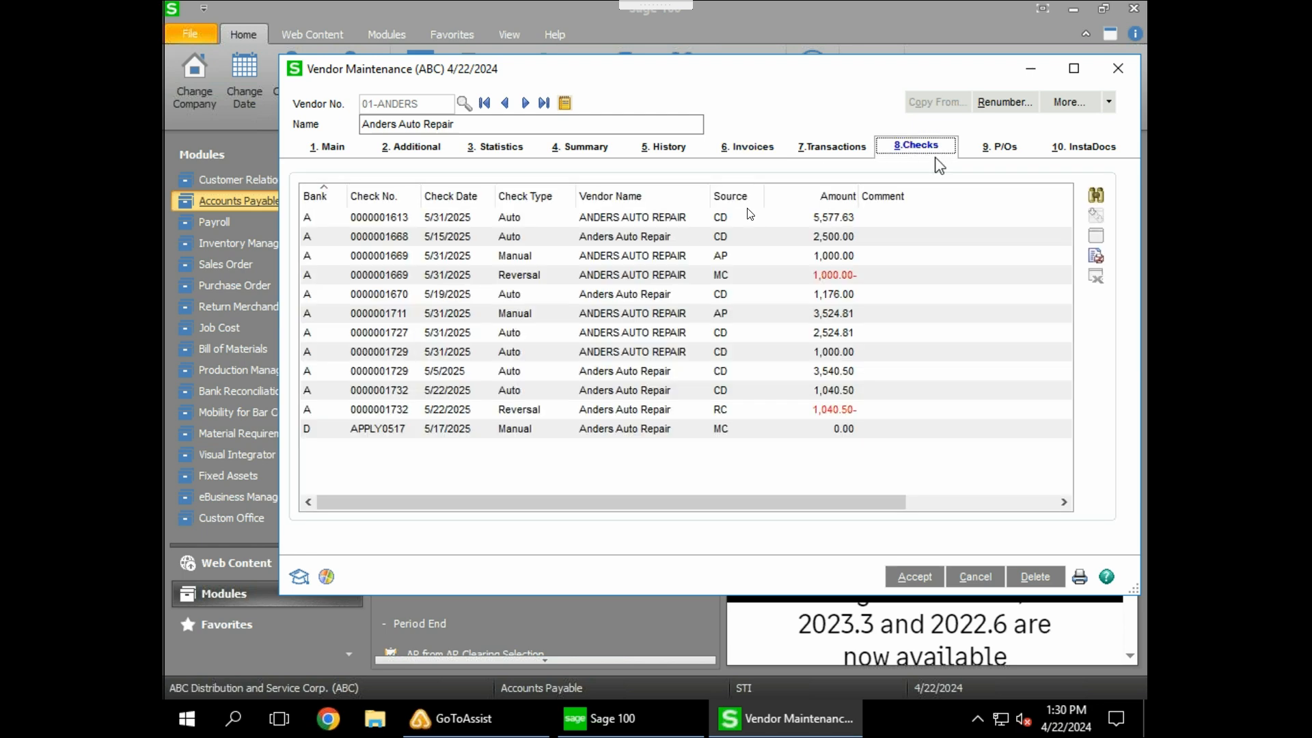
{"action": "left_click", "coordinate": [619, 275]}
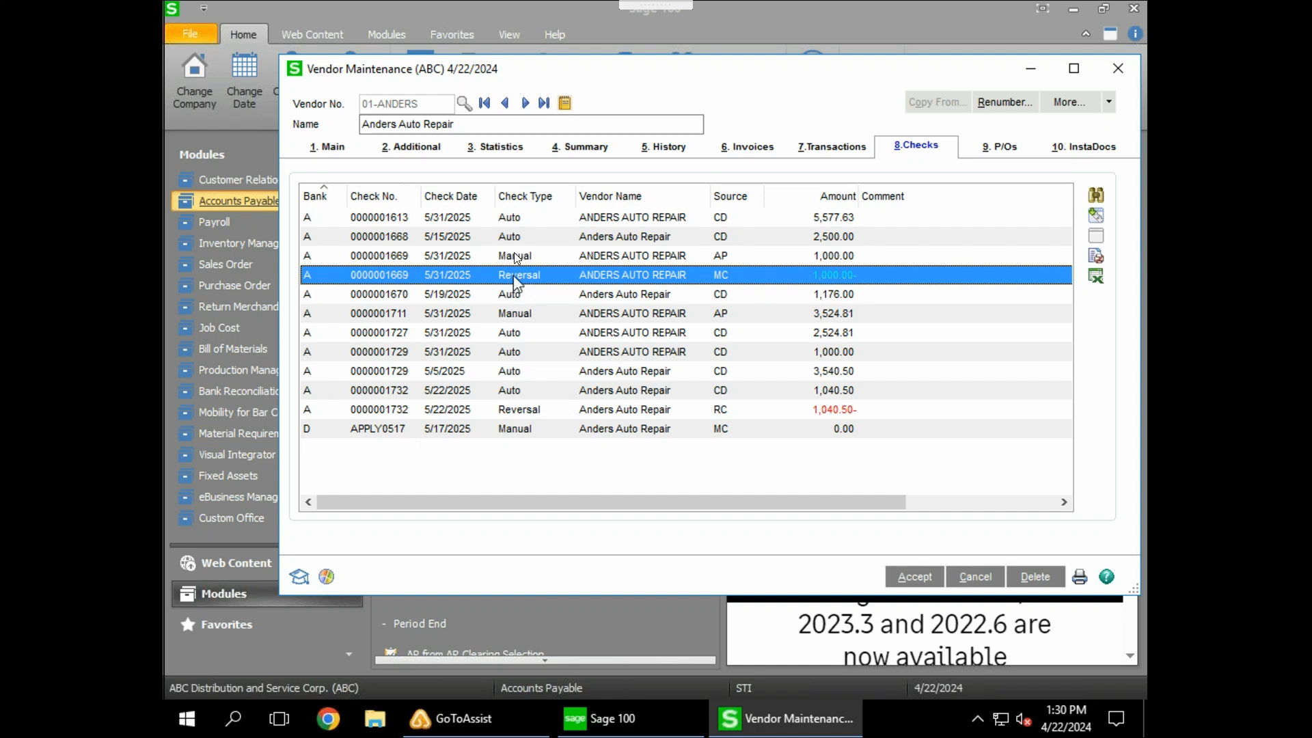
{"action": "left_click", "coordinate": [514, 257]}
{"action": "left_click", "coordinate": [511, 276]}
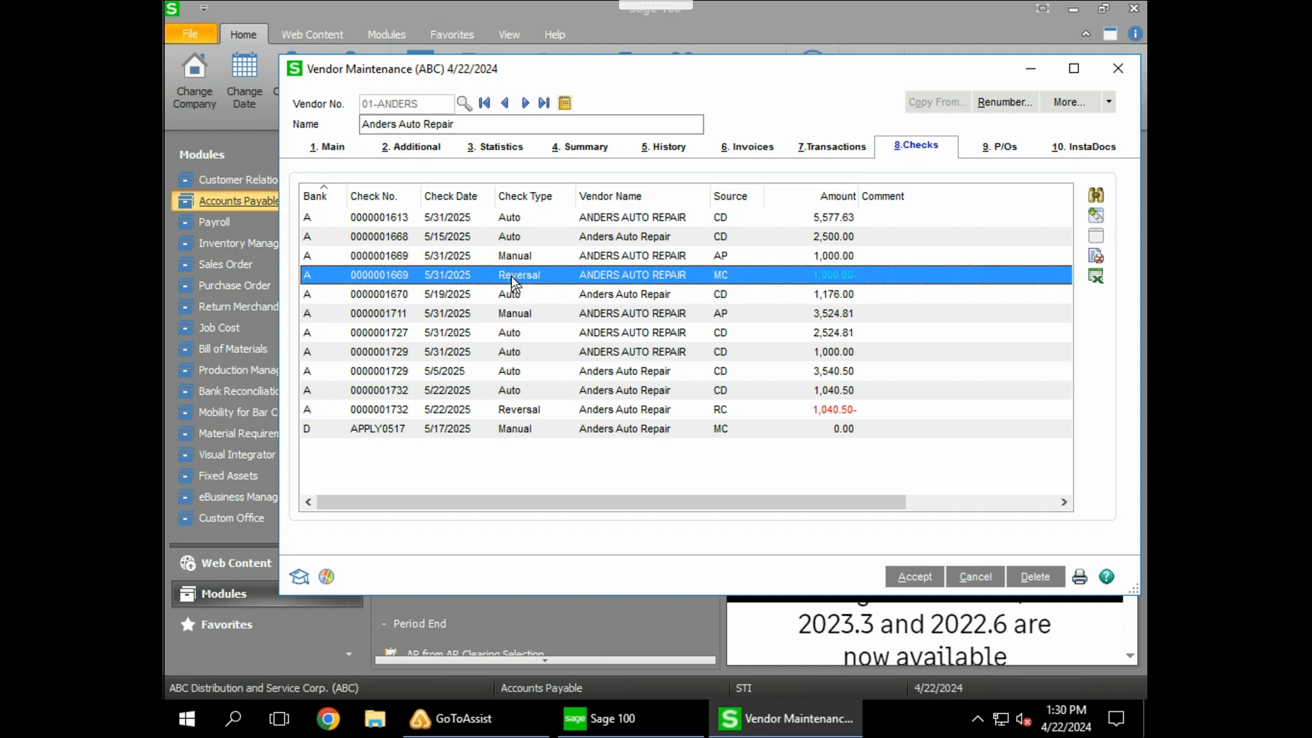